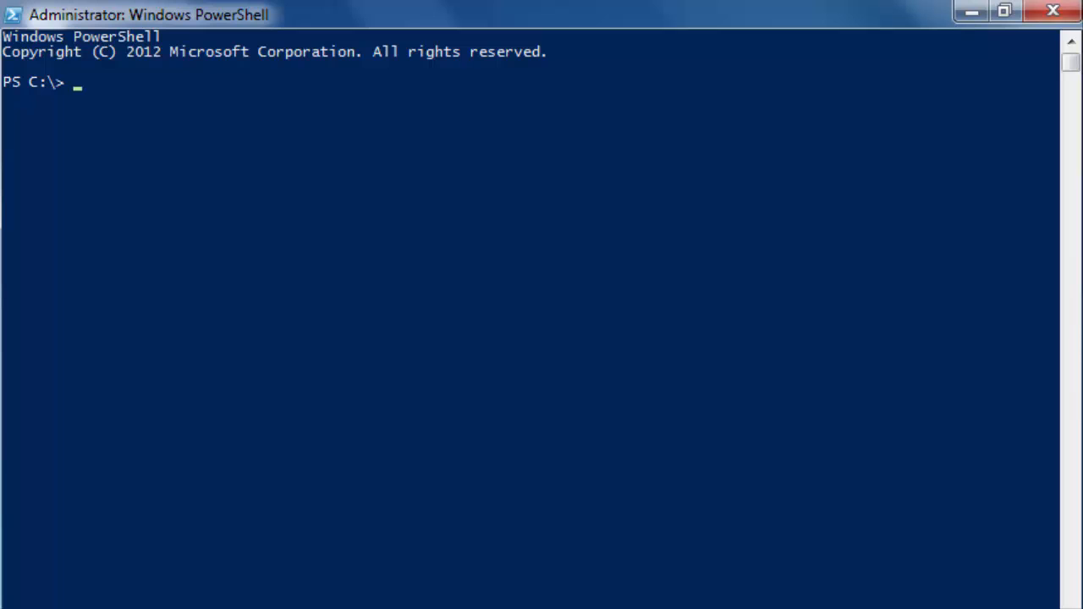
pyautogui.write('get-ch')
pyautogui.write('ilditem')
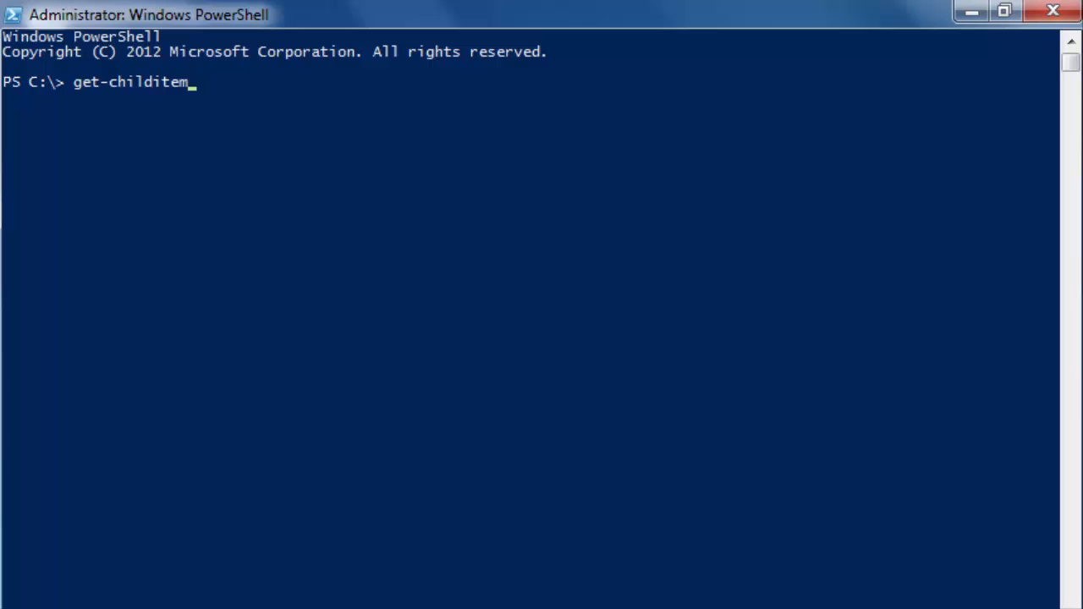
# - List C:\ with get-childitem and dir, then clear the console
pyautogui.press('Return')
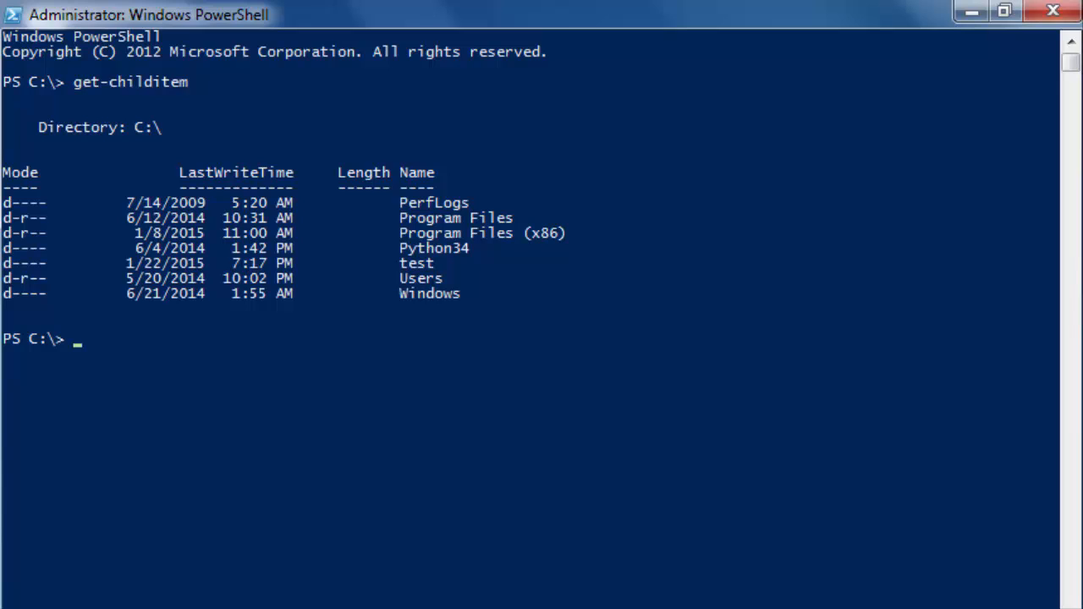
pyautogui.write('dir')
pyautogui.press('Return')
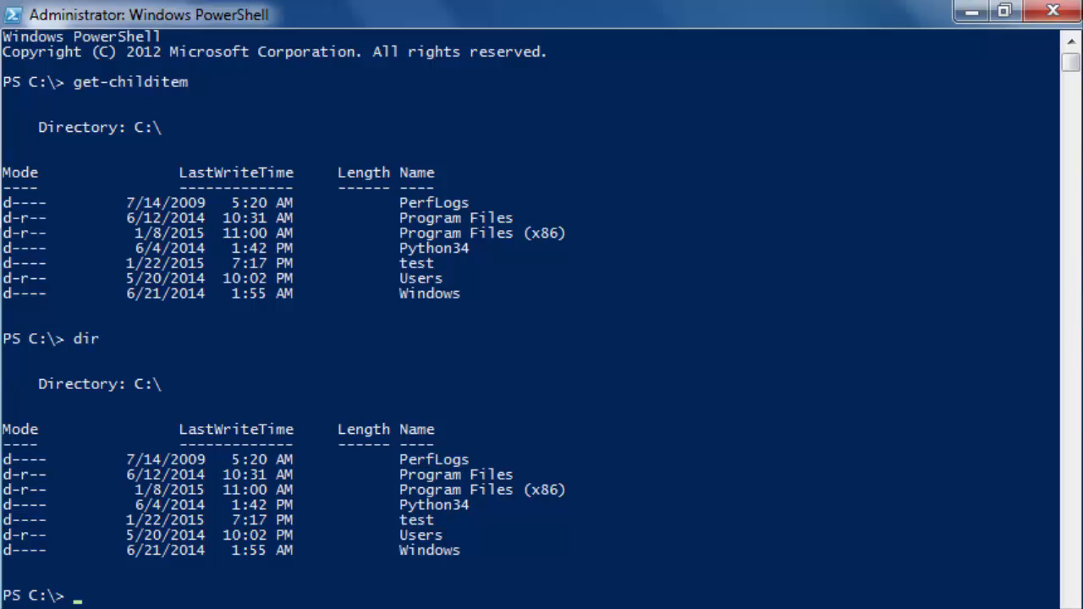
pyautogui.write('clear')
pyautogui.press('Return')
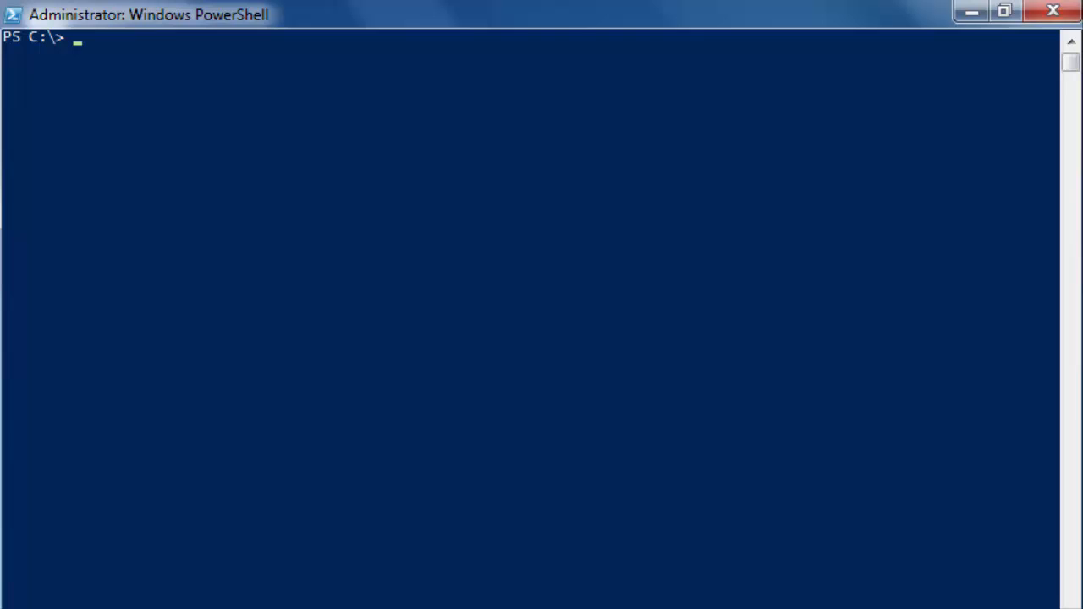
pyautogui.write('new')
pyautogui.write('-item')
# - Create c:\powershell as a directory via New-Item prompts and confirm it with dir
pyautogui.press('Return')
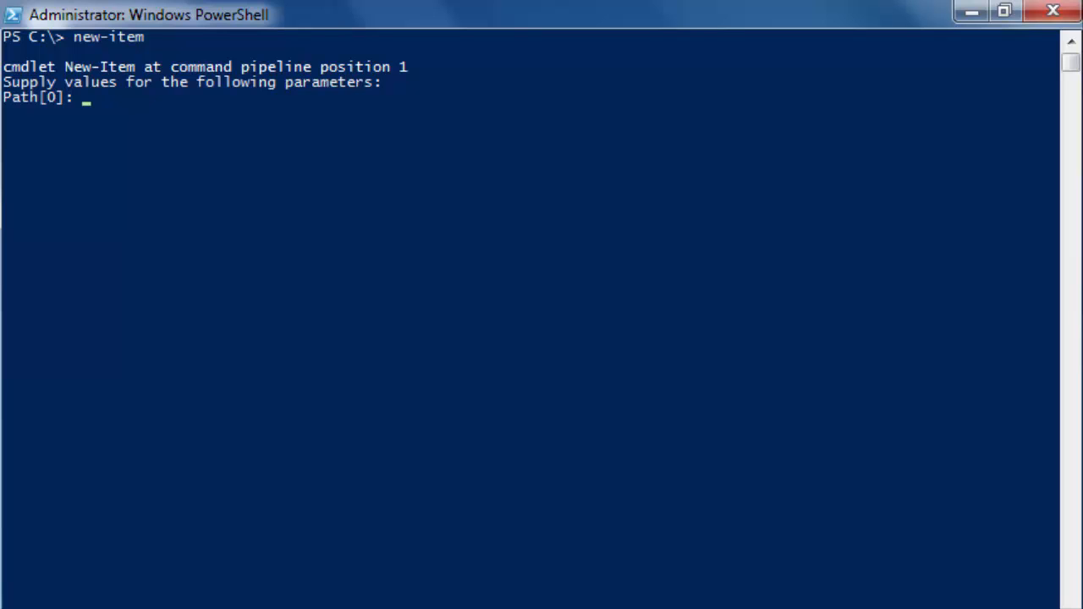
pyautogui.write('c:')
pyautogui.write('\\powe')
pyautogui.write('rshell')
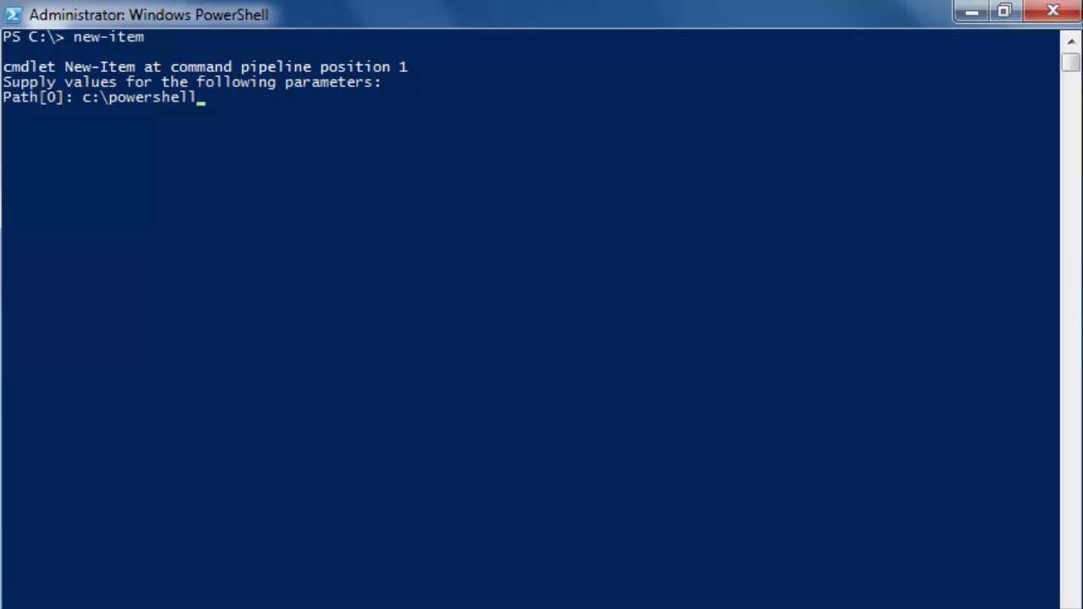
pyautogui.press('Return')
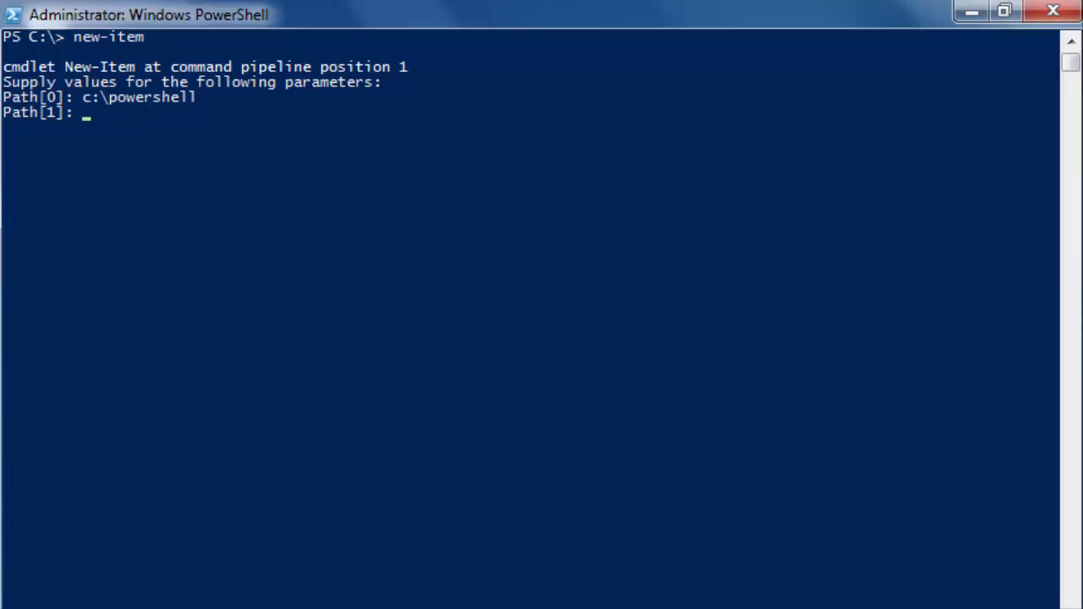
pyautogui.press('Return')
pyautogui.write('d')
pyautogui.write('irectory')
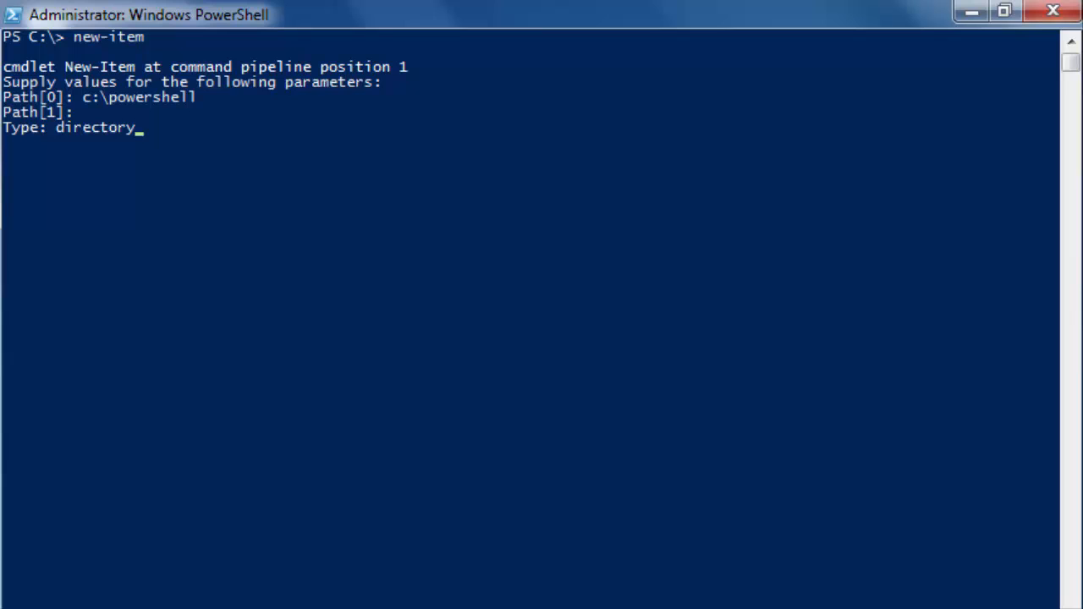
pyautogui.press('Return')
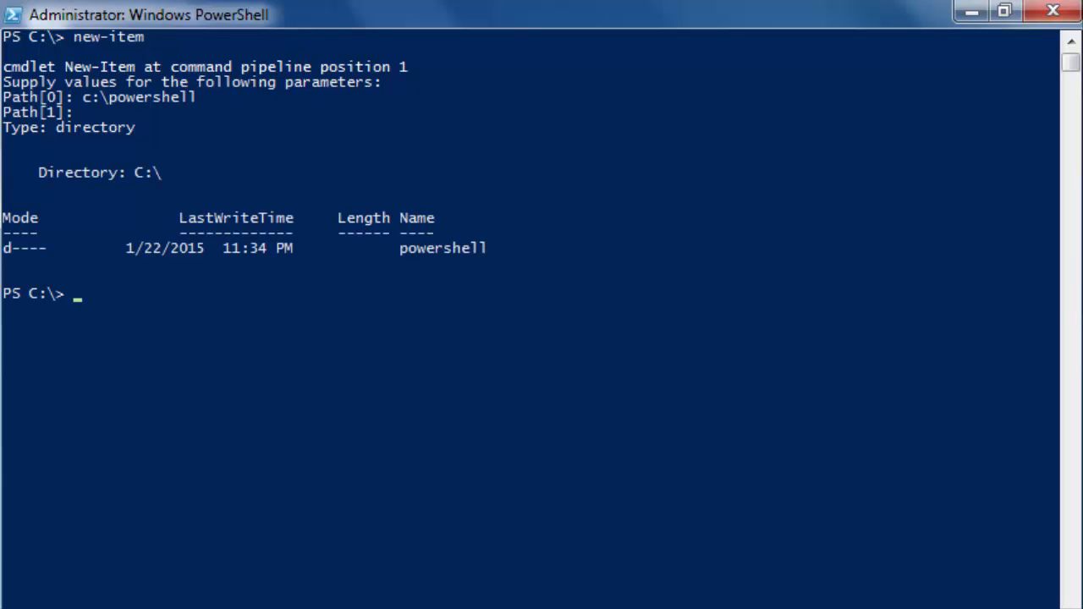
pyautogui.write('dir')
pyautogui.press('Return')
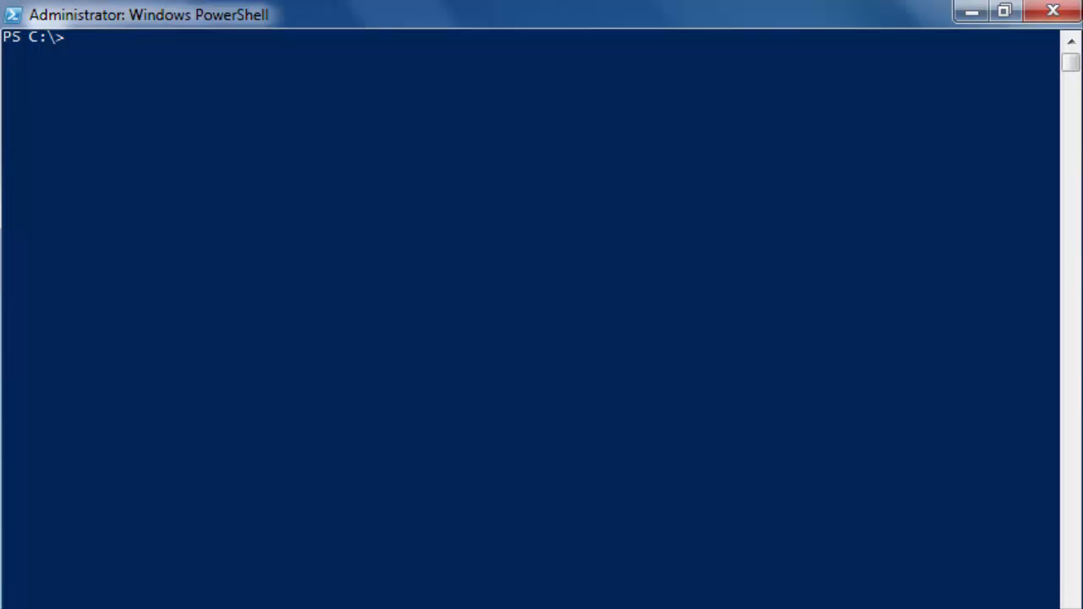
pyautogui.write('new-')
pyautogui.write('item')
# - Create c:\powershell\scripts as a directory via New-Item prompts, then clear the console
pyautogui.press('Return')
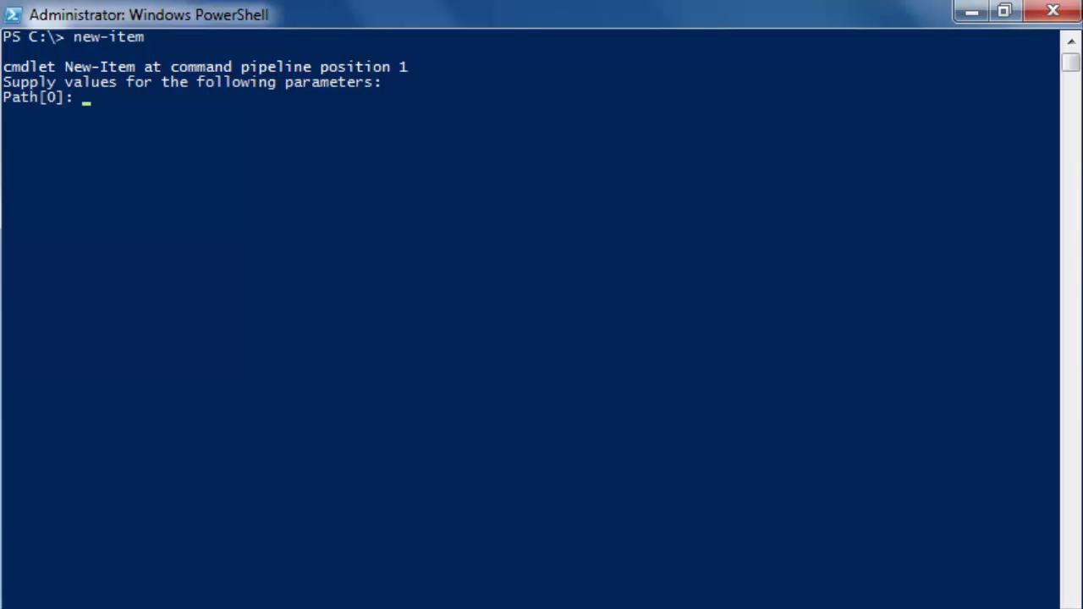
pyautogui.write('c')
pyautogui.write(':\\p')
pyautogui.write('owershell')
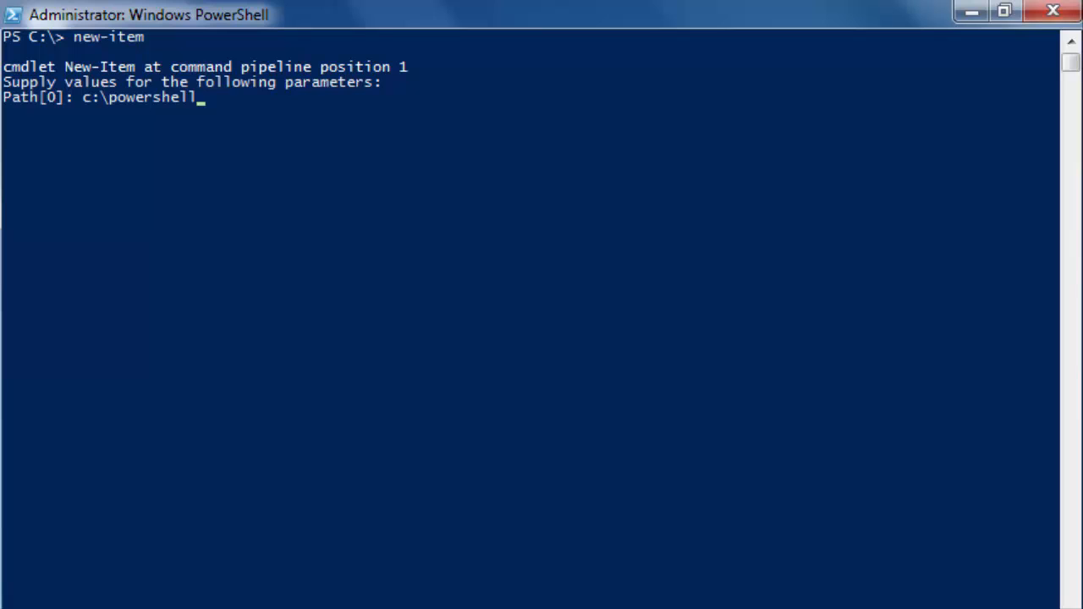
pyautogui.write('\\')
pyautogui.write('scripts')
pyautogui.press('Return')
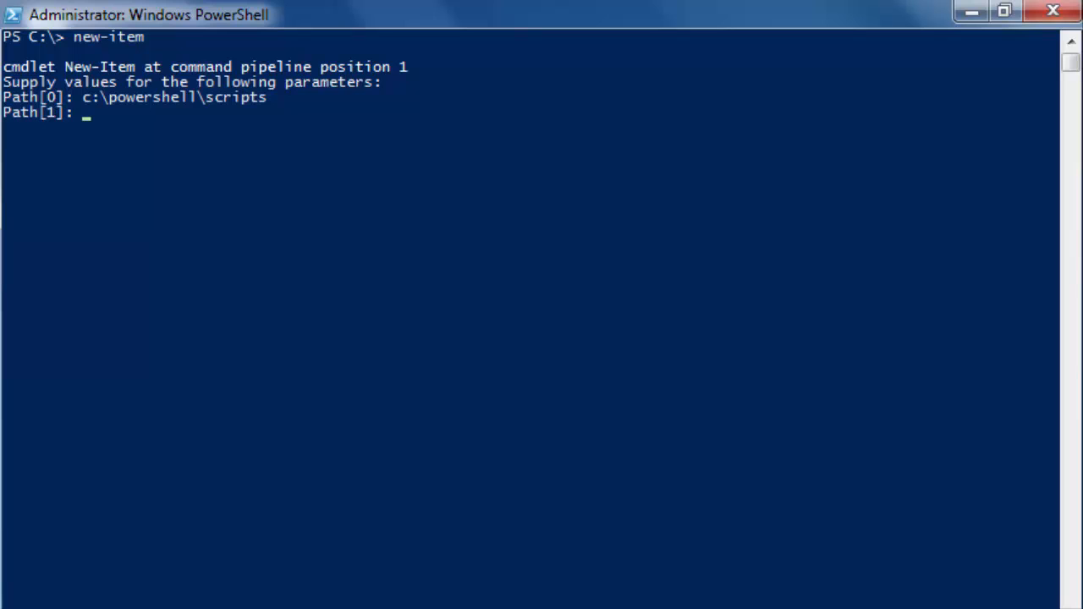
pyautogui.press('Return')
pyautogui.write('direc')
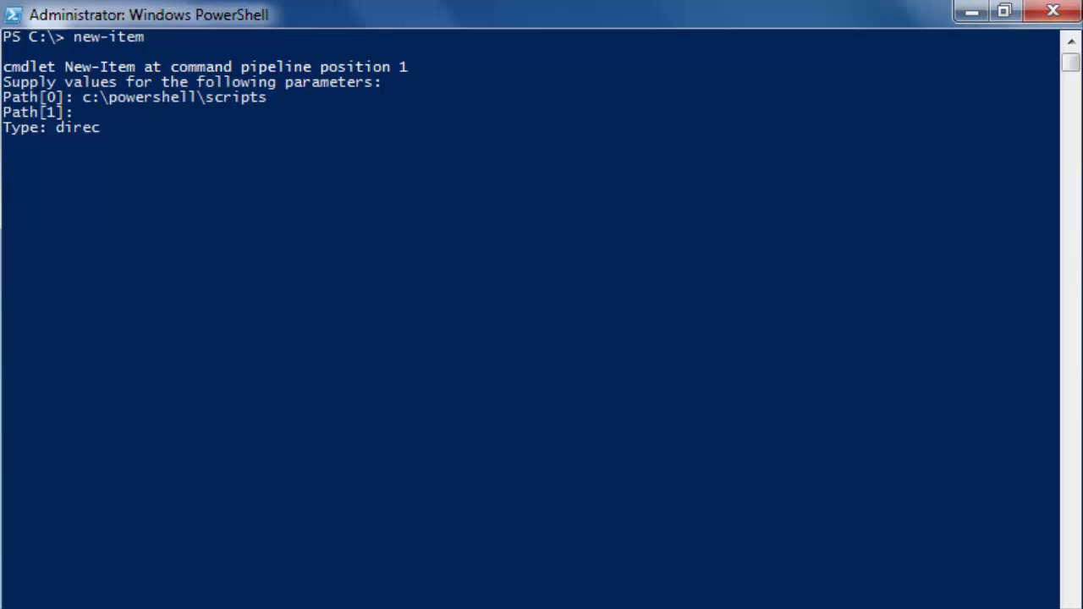
pyautogui.write('tory')
pyautogui.press('Return')
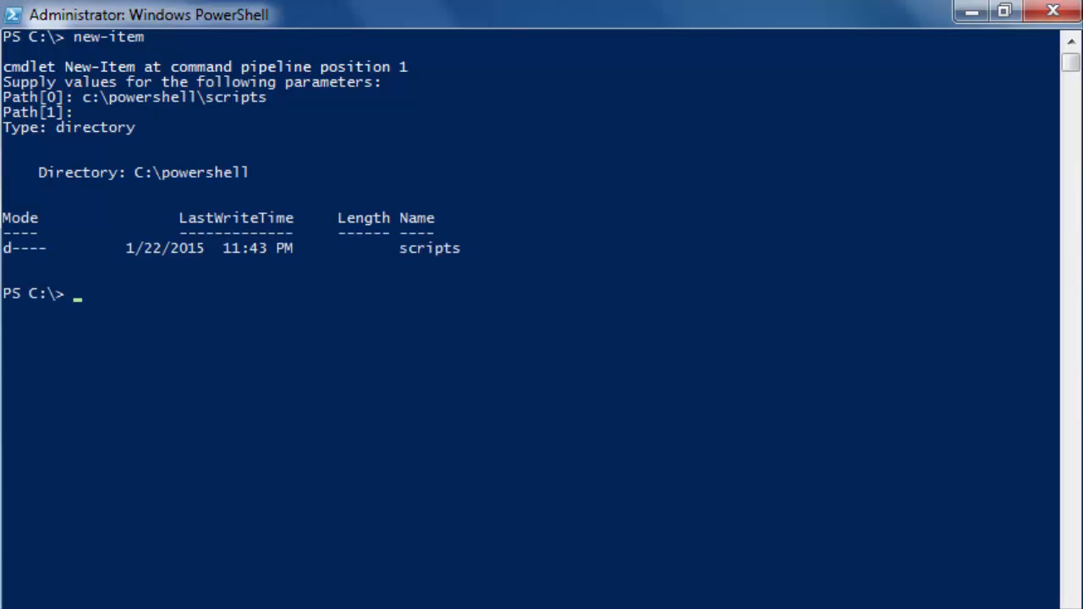
pyautogui.write('clear')
pyautogui.press('Return')
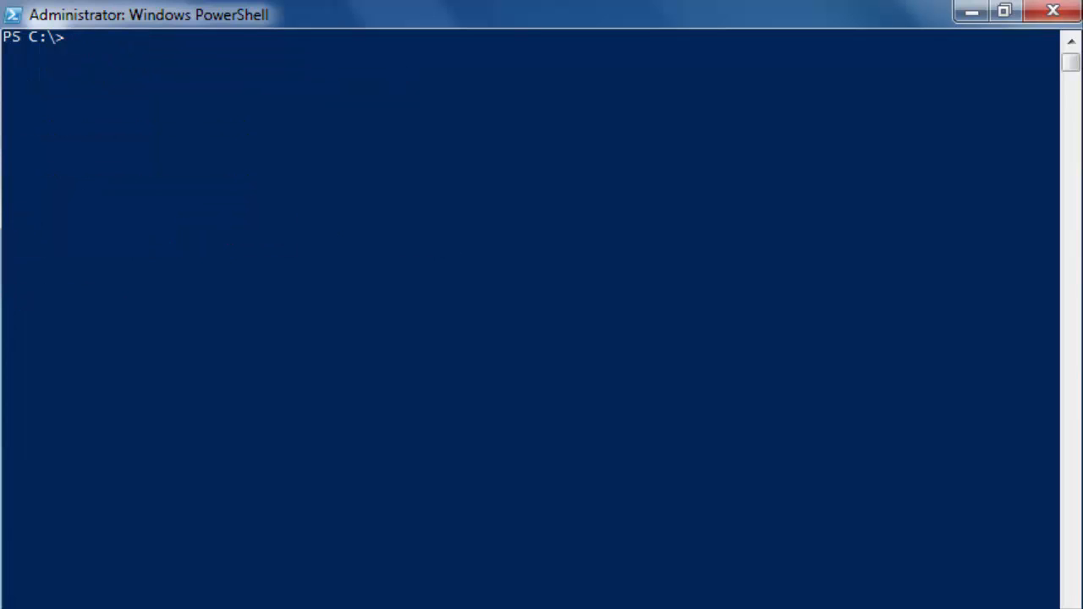
pyautogui.write('dir')
# - List C:\, change into powershell and list it to see the scripts folder
pyautogui.press('Return')
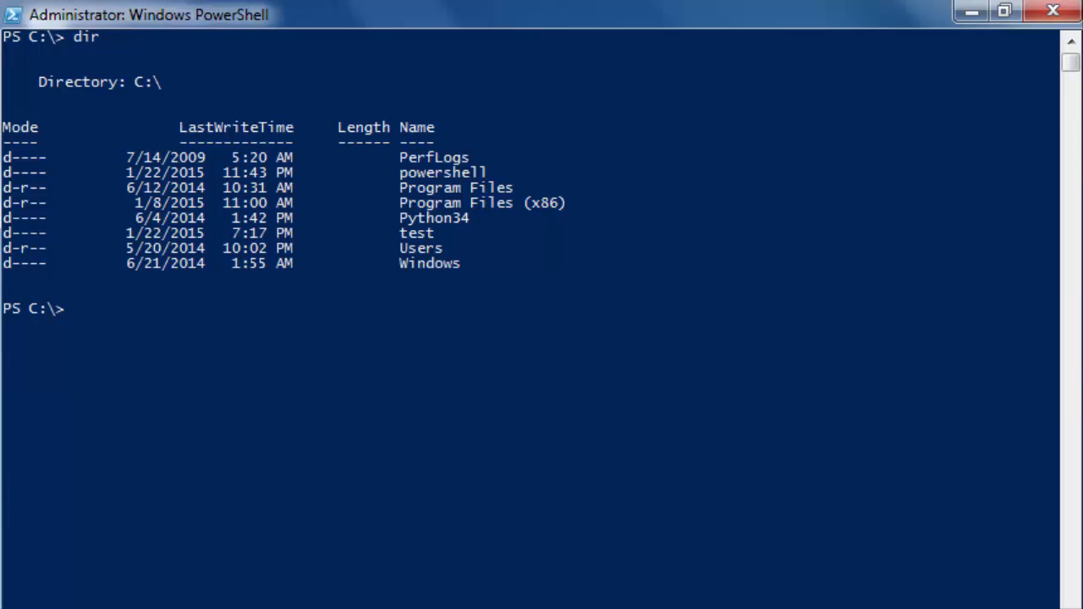
pyautogui.write('cd')
pyautogui.write(' poweras')
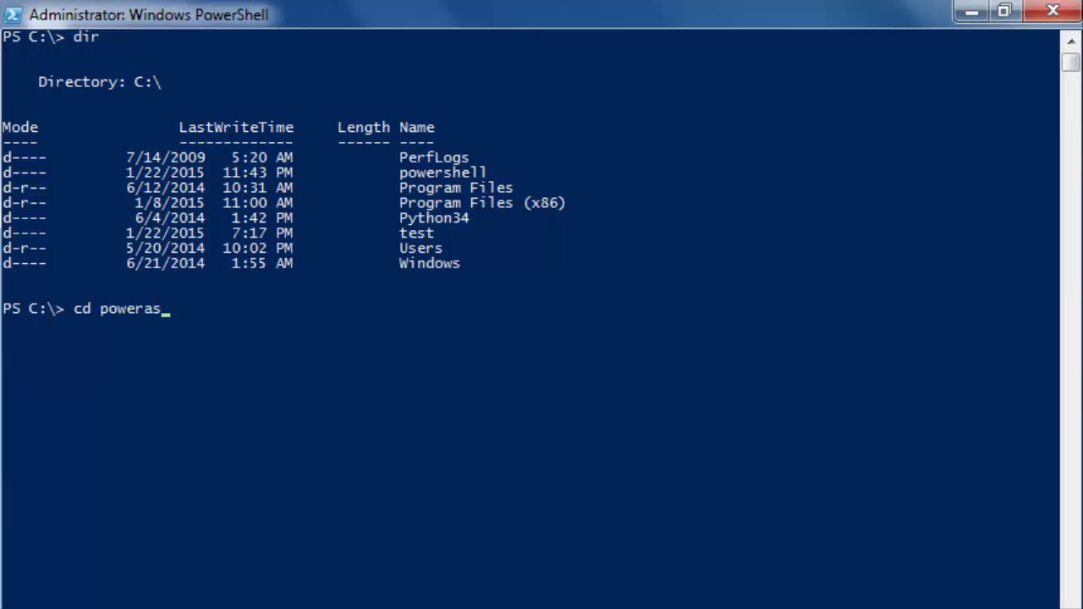
pyautogui.press('BackSpace')
pyautogui.press('BackSpace')
pyautogui.write('shell')
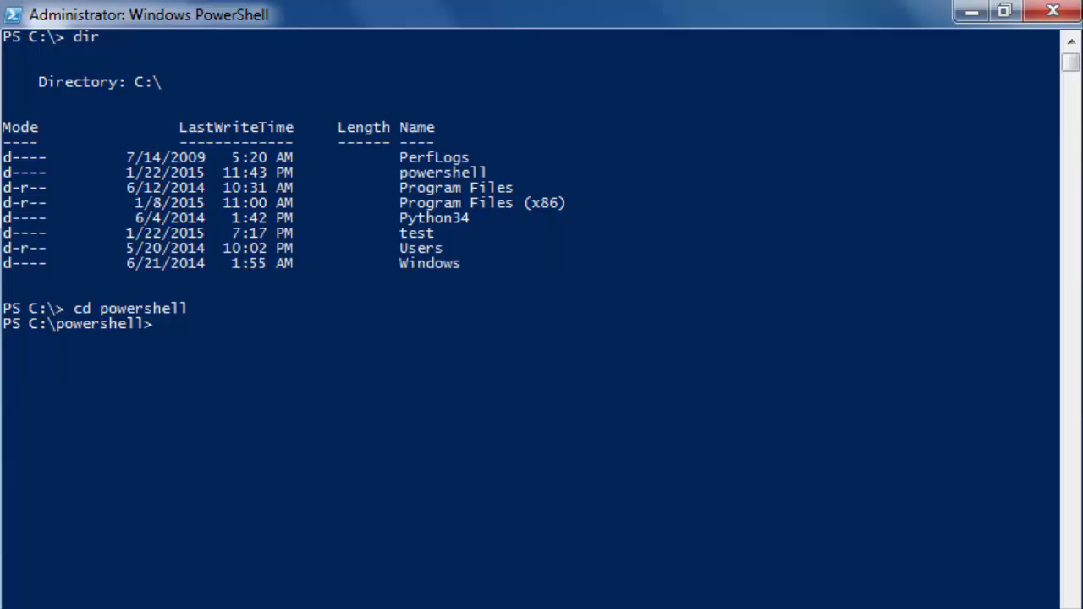
pyautogui.write('dir')
pyautogui.press('Return')
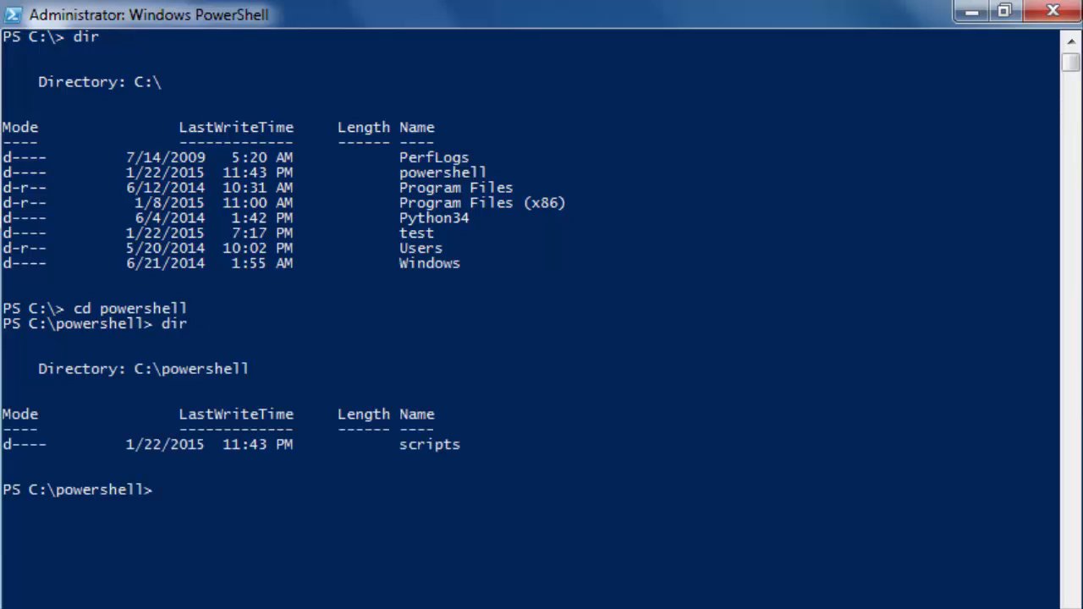
pyautogui.write('cd..')
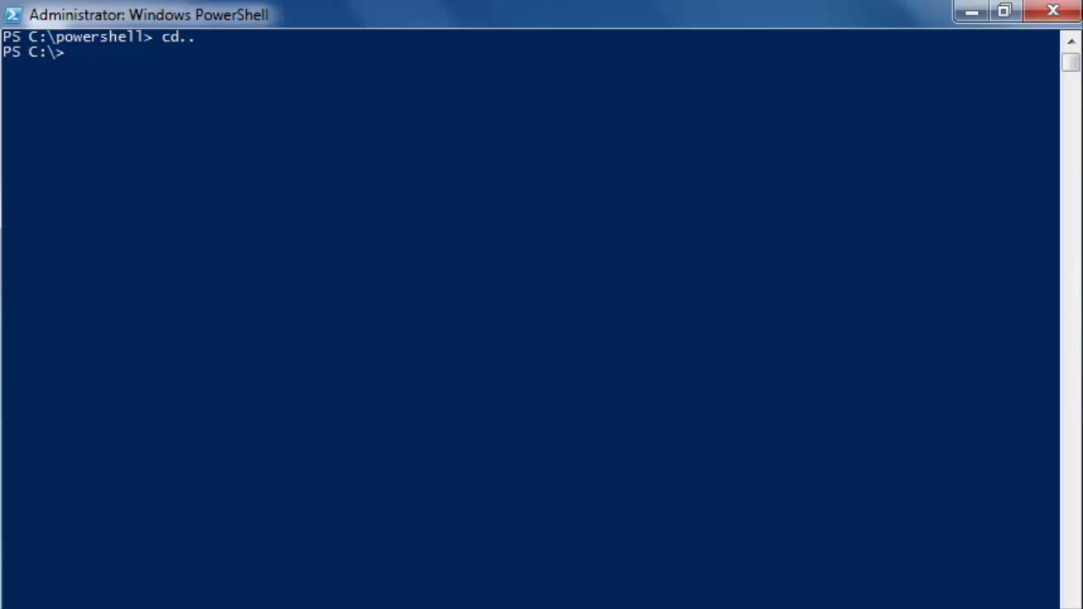
pyautogui.write('mkdir')
# - Create c:\powershell\files with mkdir, leaving the second path blank
pyautogui.press('Return')
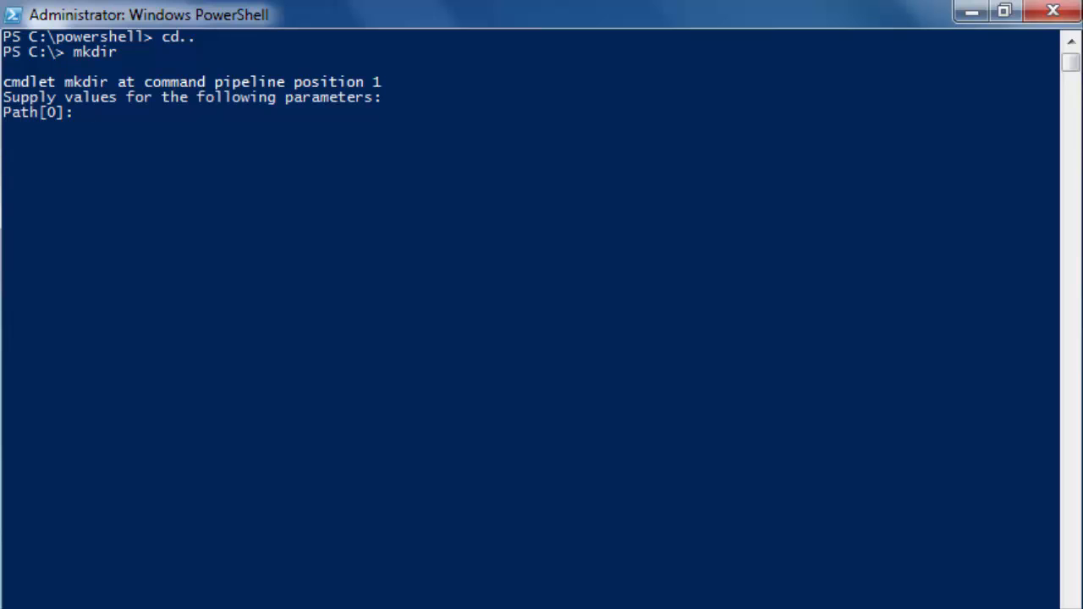
pyautogui.write('c')
pyautogui.write(':\\')
pyautogui.write('powershell')
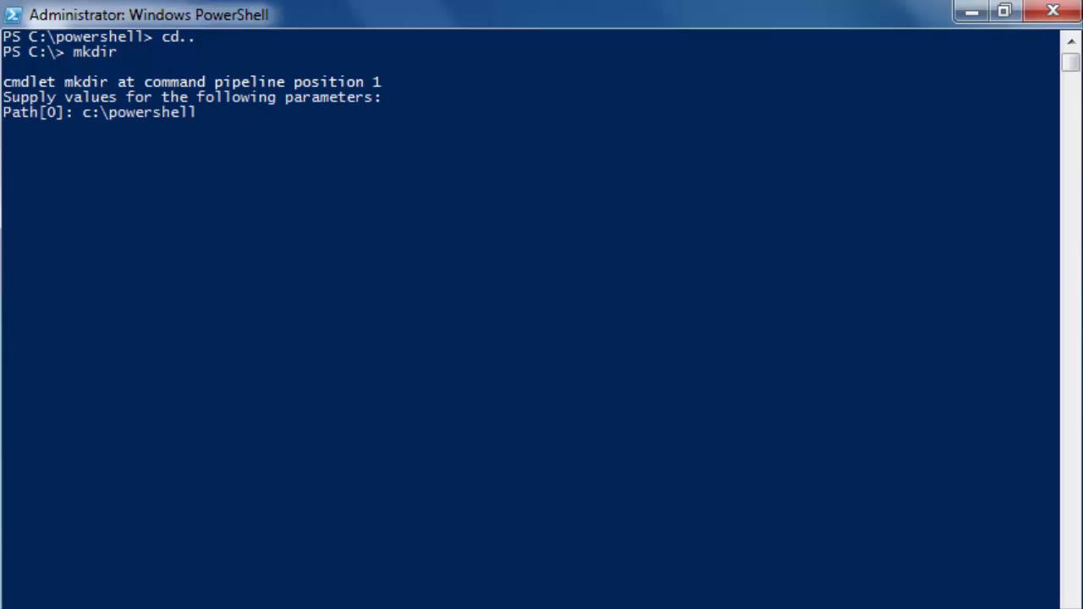
pyautogui.write('\\file')
pyautogui.write('s')
pyautogui.press('Return')
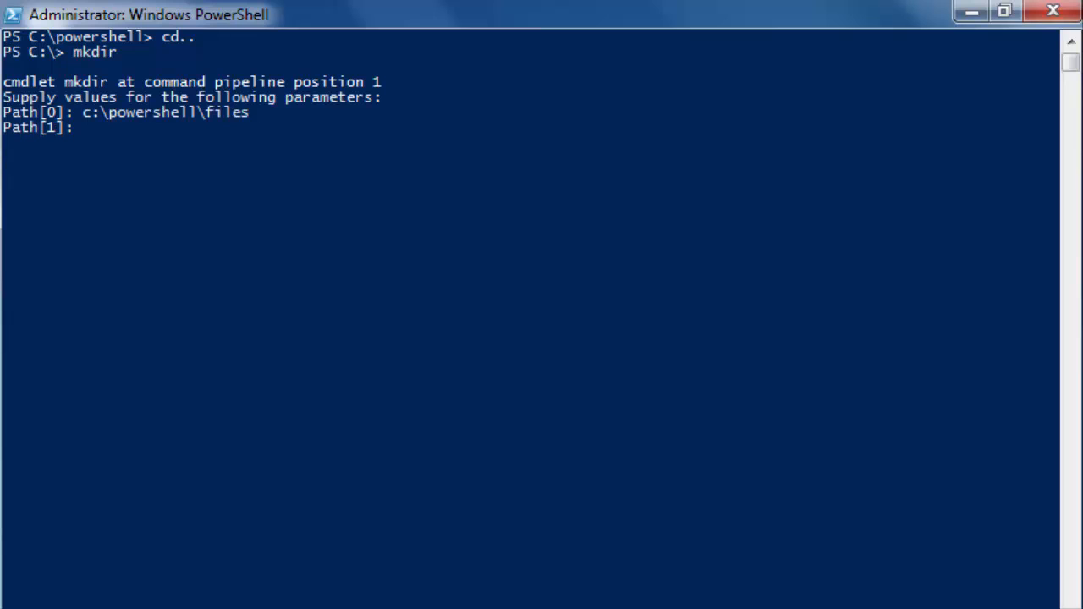
pyautogui.press('Return')
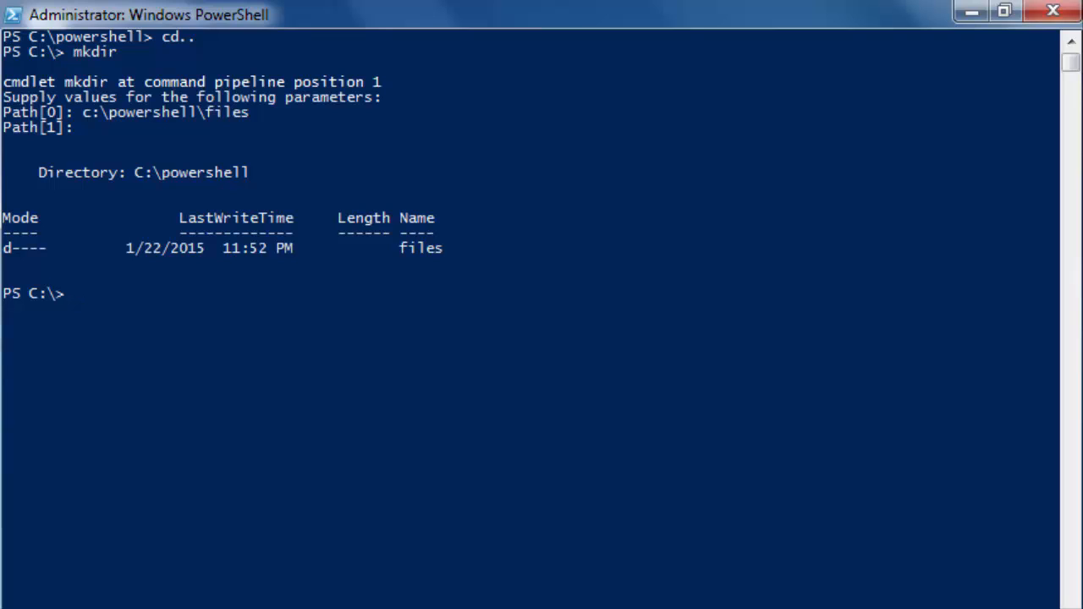
pyautogui.write('clear')
# - Clear the console, then start the ni and md aliases, each stopping at a Path prompt
pyautogui.press('Return')
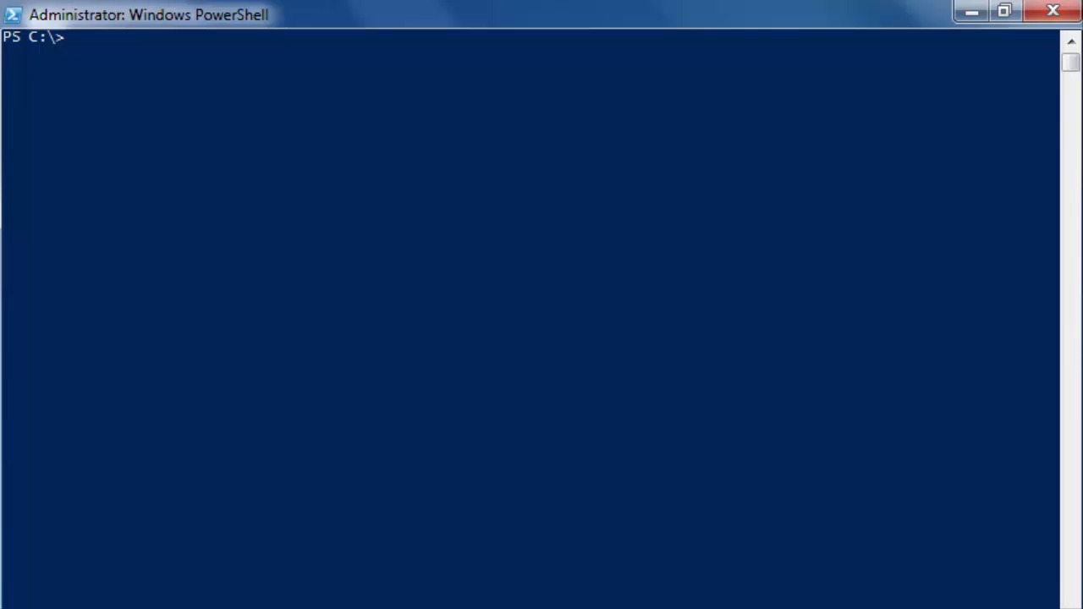
pyautogui.write('ni')
pyautogui.press('Return')
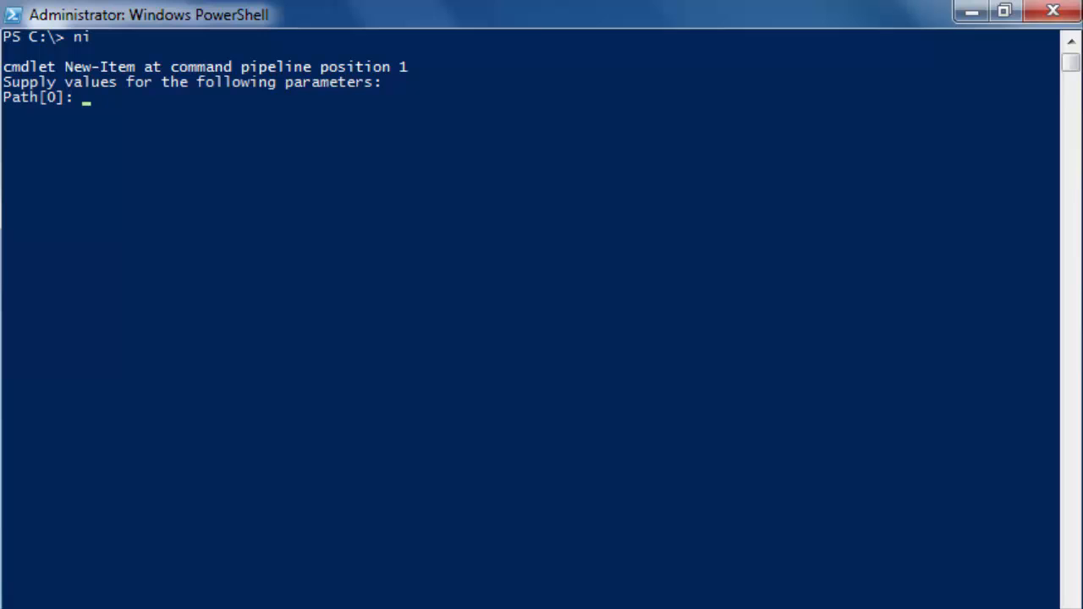
pyautogui.write('PS C:\\> ')
pyautogui.write('md')
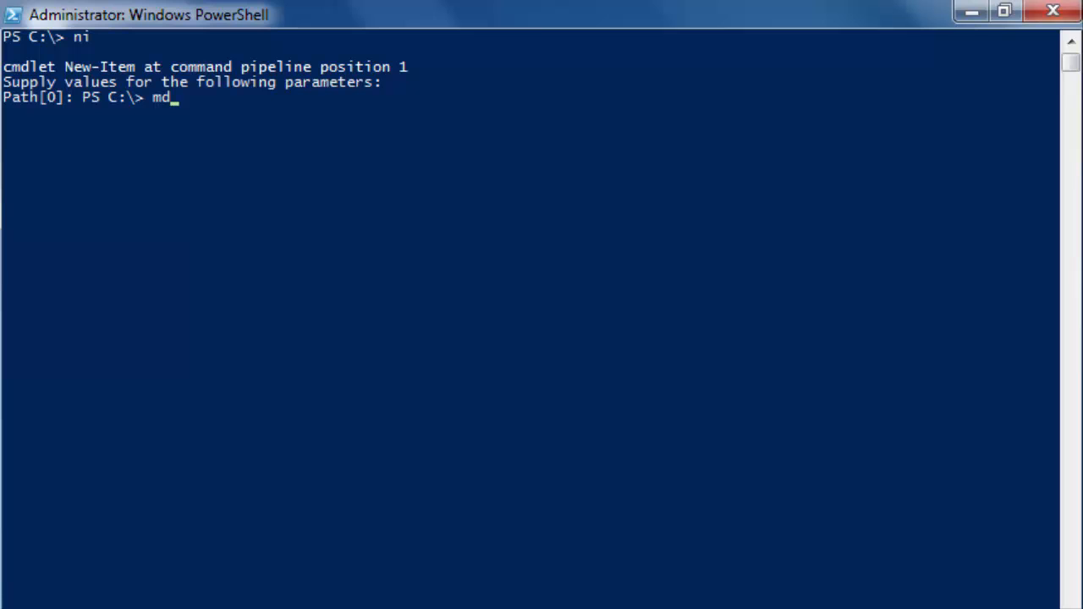
pyautogui.press('Return')
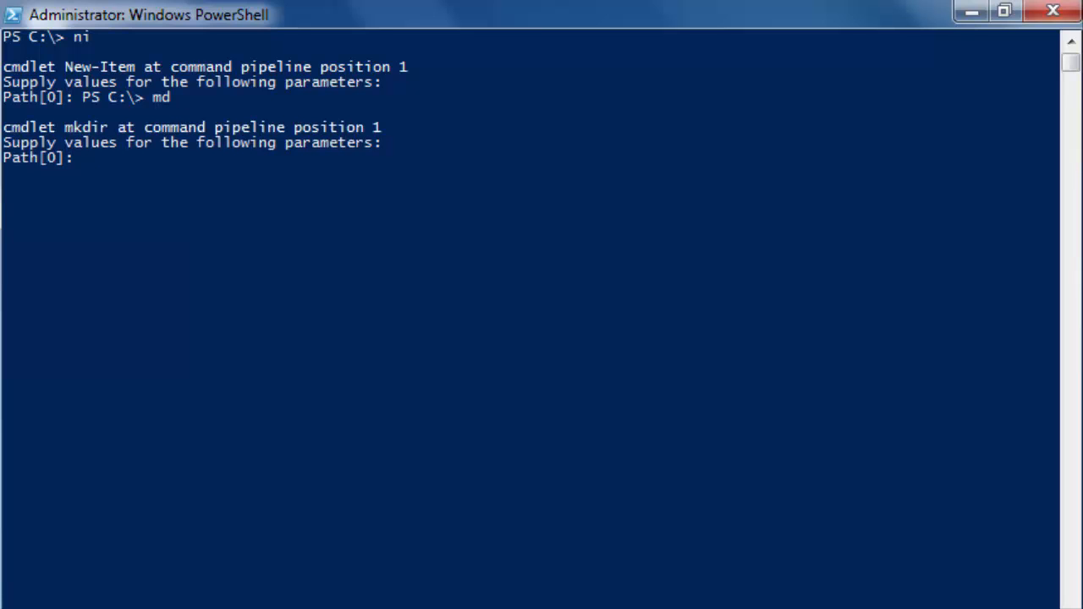
pyautogui.write('PS C:\\> clea')
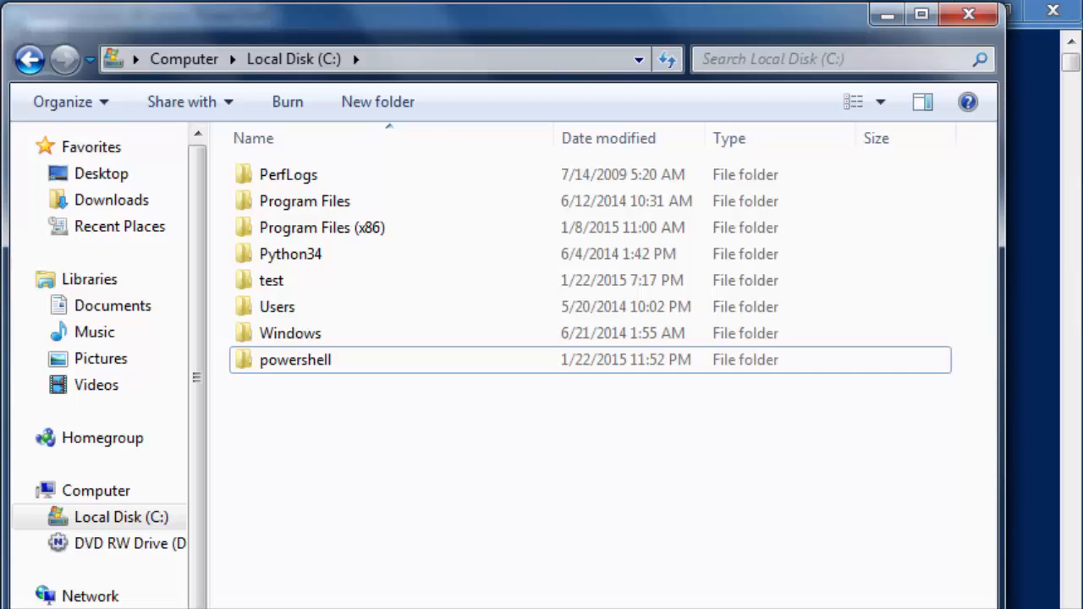
pyautogui.moveTo(295, 360)
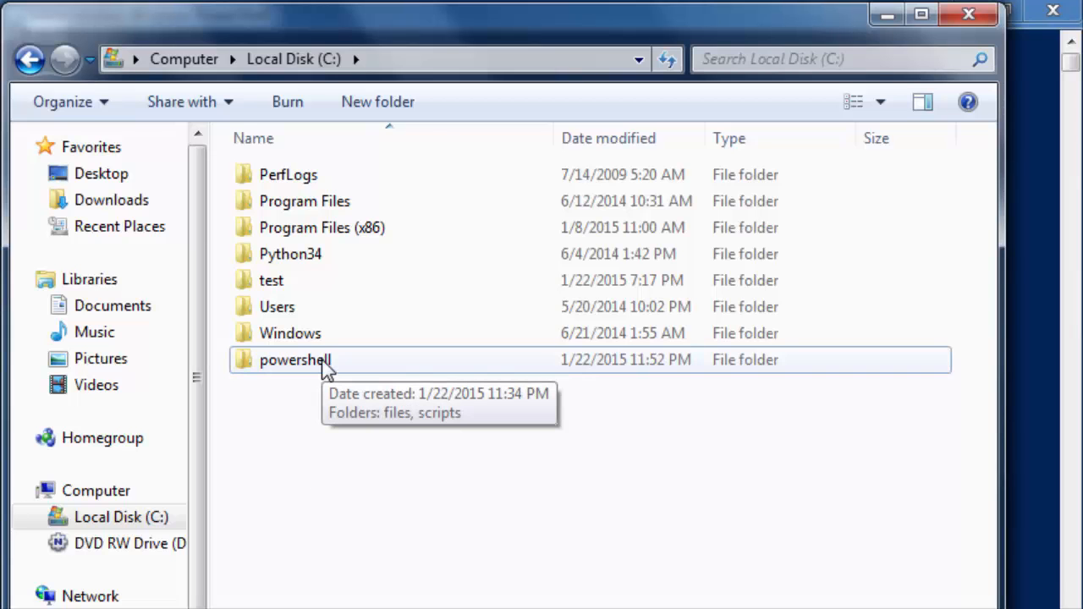
# - View C:\powershell in Explorer showing files and scripts, then return to PowerShell
pyautogui.doubleClick(327, 363)
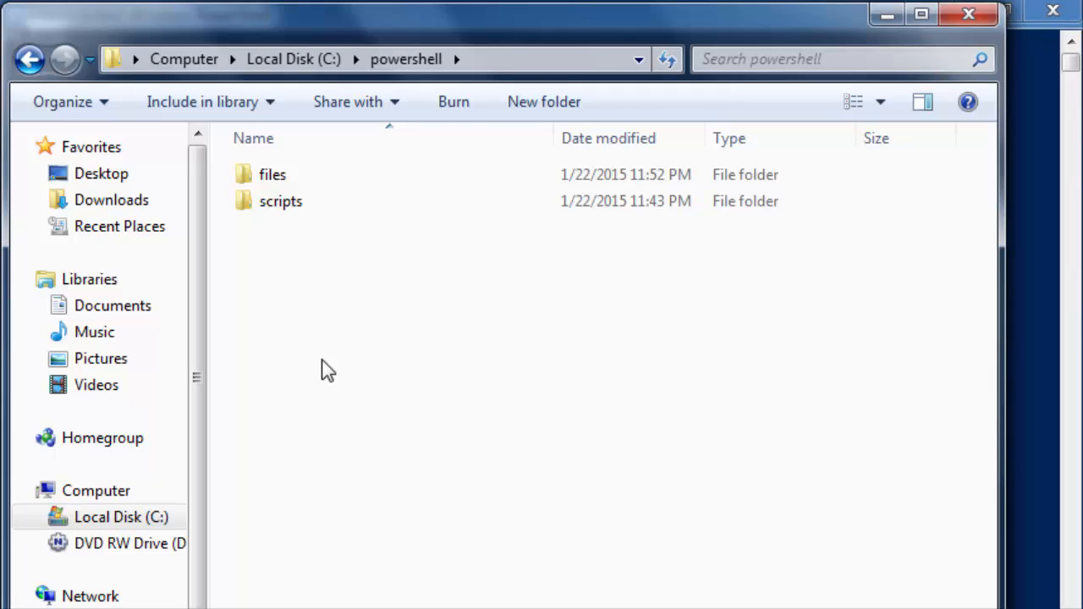
pyautogui.hotkey('alt', 'Tab')
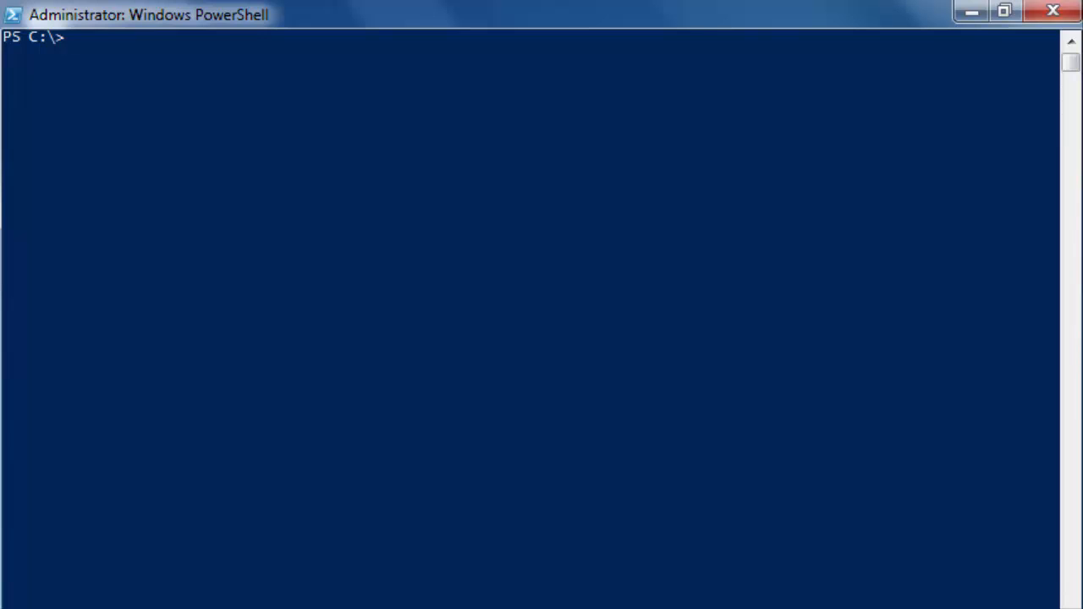
pyautogui.write('dir')
# - Create c:\powershell with new-item -path c:\powershell -itemtype directory and confirm it with dir
pyautogui.press('Return')
pyautogui.write('new-item -path c:\\powershell -')
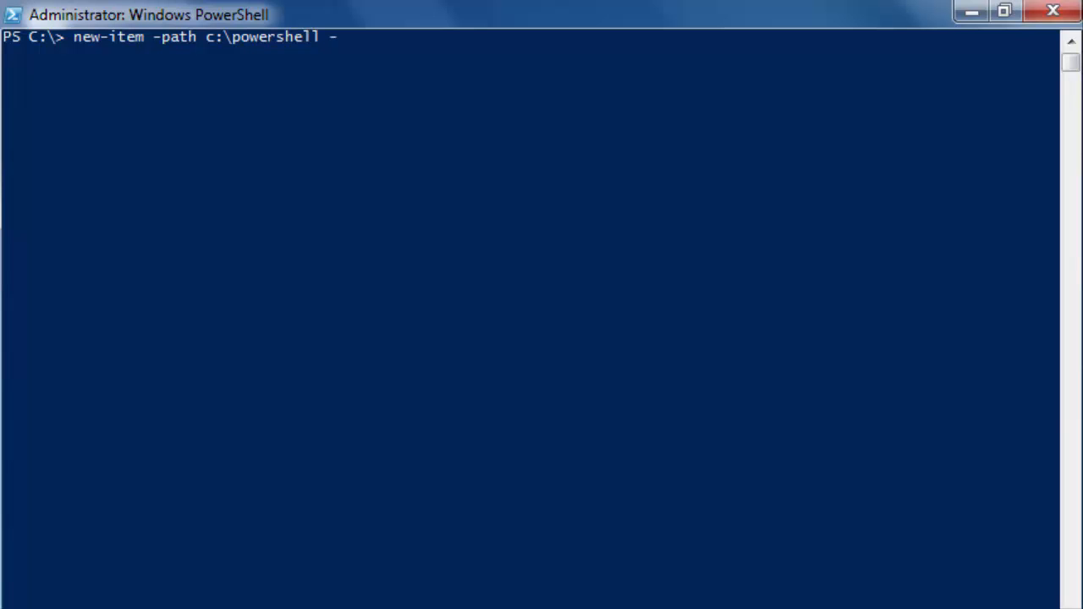
pyautogui.write('itemt')
pyautogui.write('ype dire')
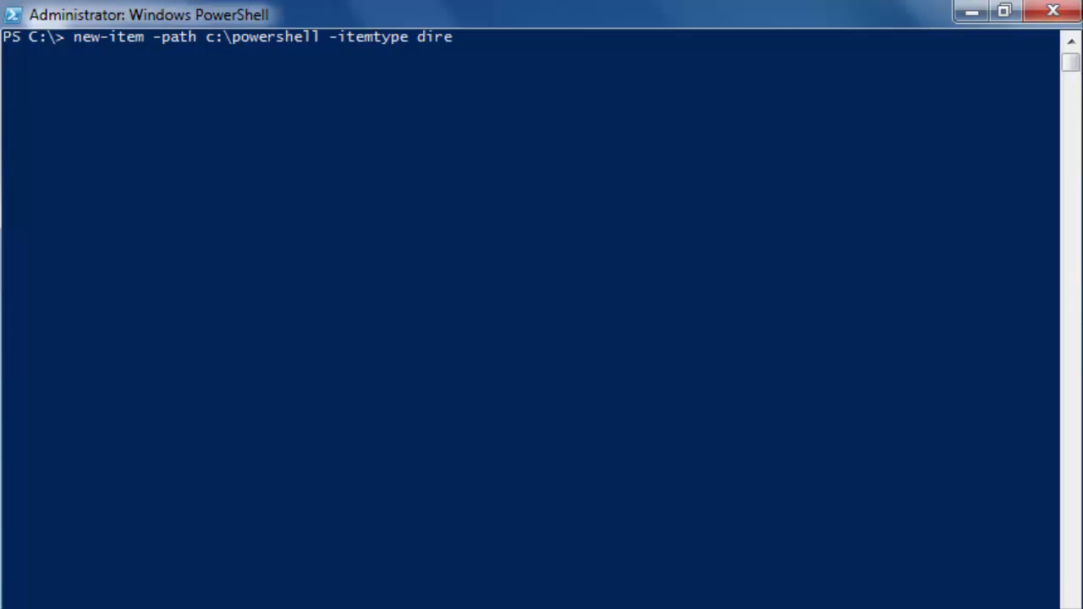
pyautogui.write('ctory')
pyautogui.press('Return')
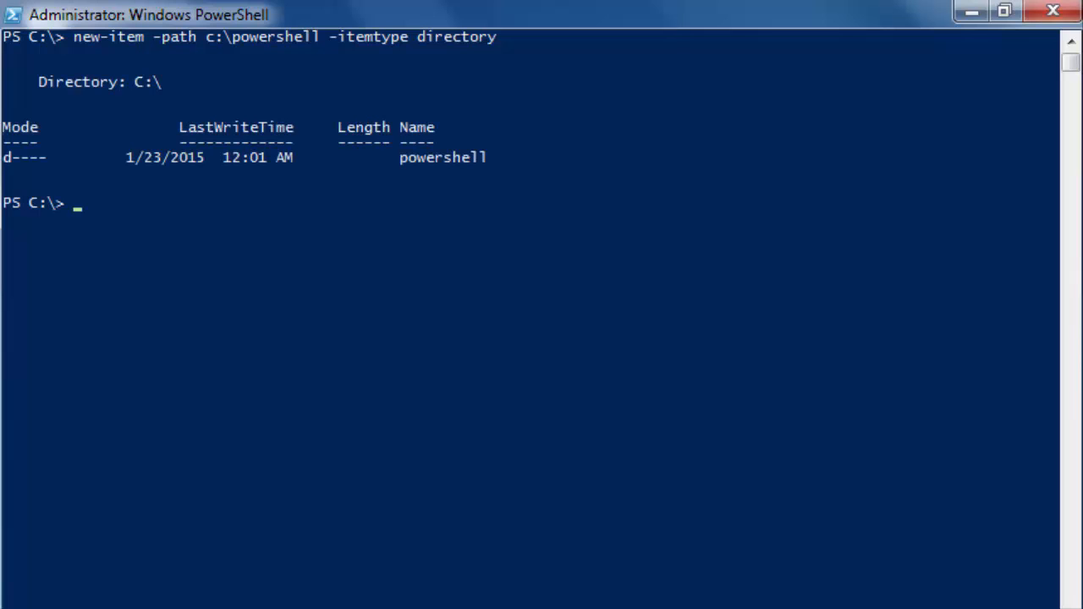
pyautogui.write('dir')
pyautogui.press('Return')
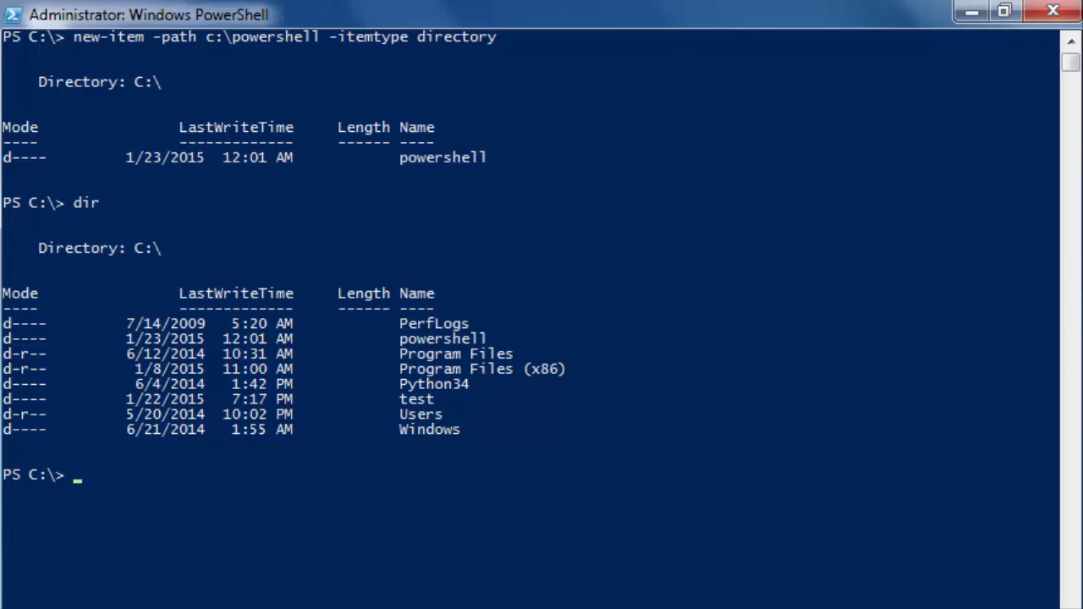
pyautogui.write('clear')
# - Clear the console and create c:\powershell\scripts with new-item -itemtype directory
pyautogui.press('Return')
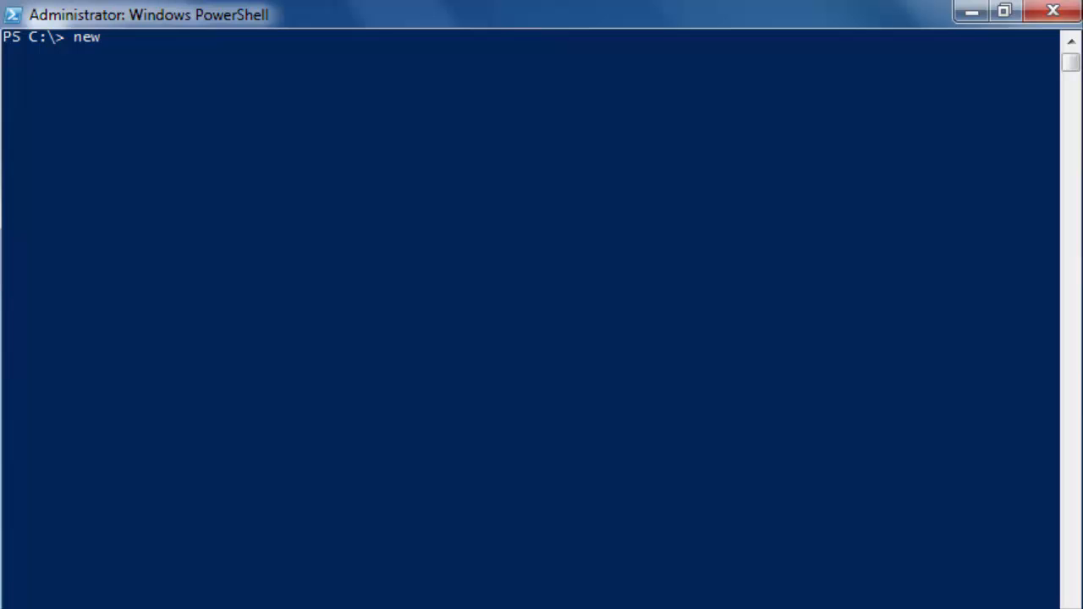
pyautogui.write('-item ')
pyautogui.write('c')
pyautogui.write(':\\powershell\\scr')
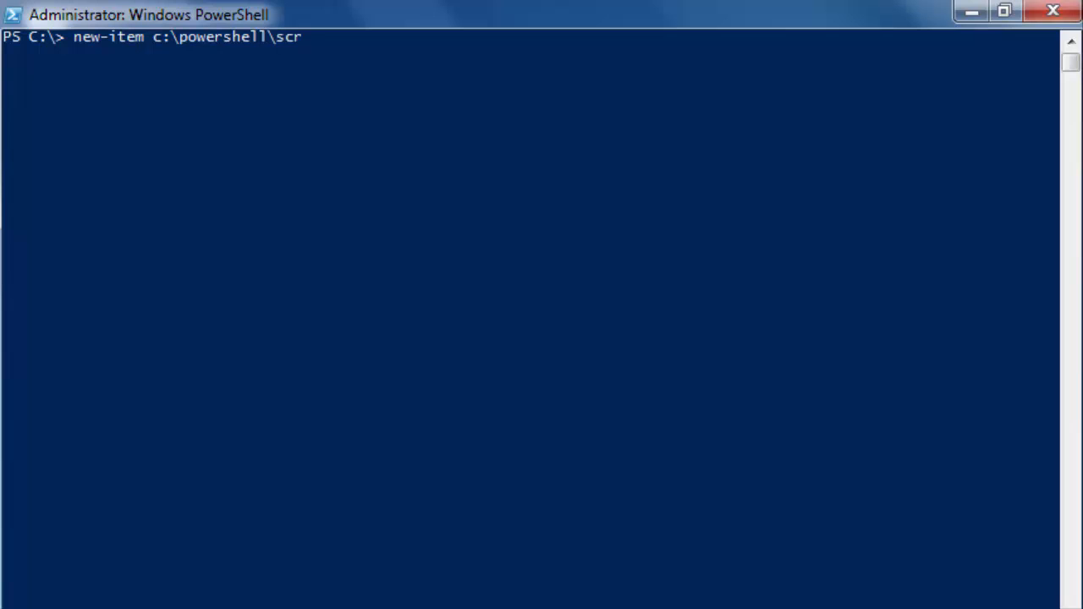
pyautogui.write('ipts')
pyautogui.write(' -itemtype')
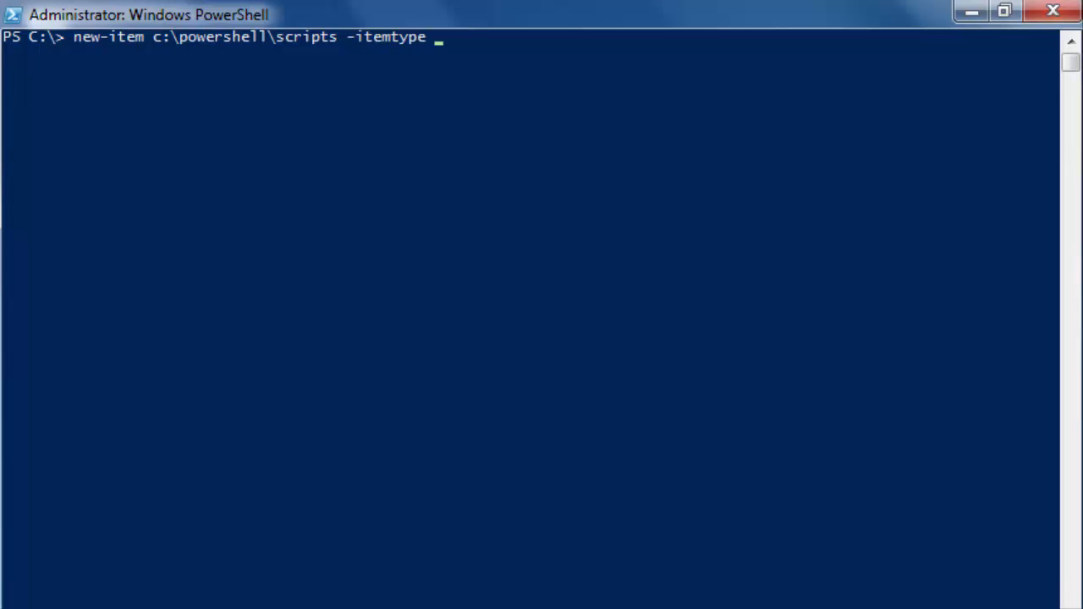
pyautogui.write('directory')
pyautogui.press('Return')
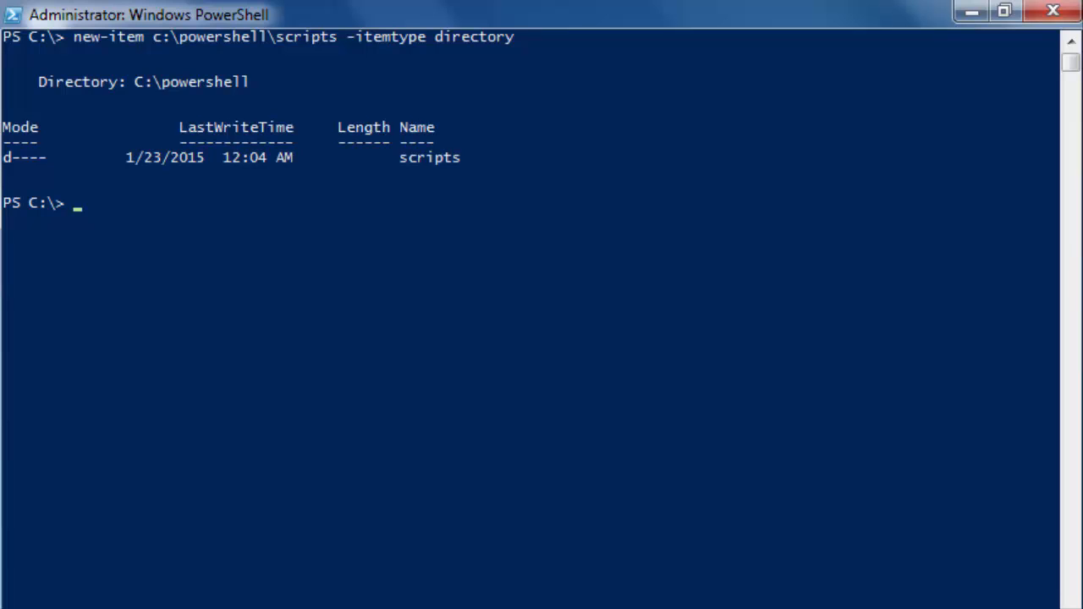
pyautogui.write('clear')
# - Create c:\parent\child in one new-item command, list C:\ and move into parent
pyautogui.press('Return')
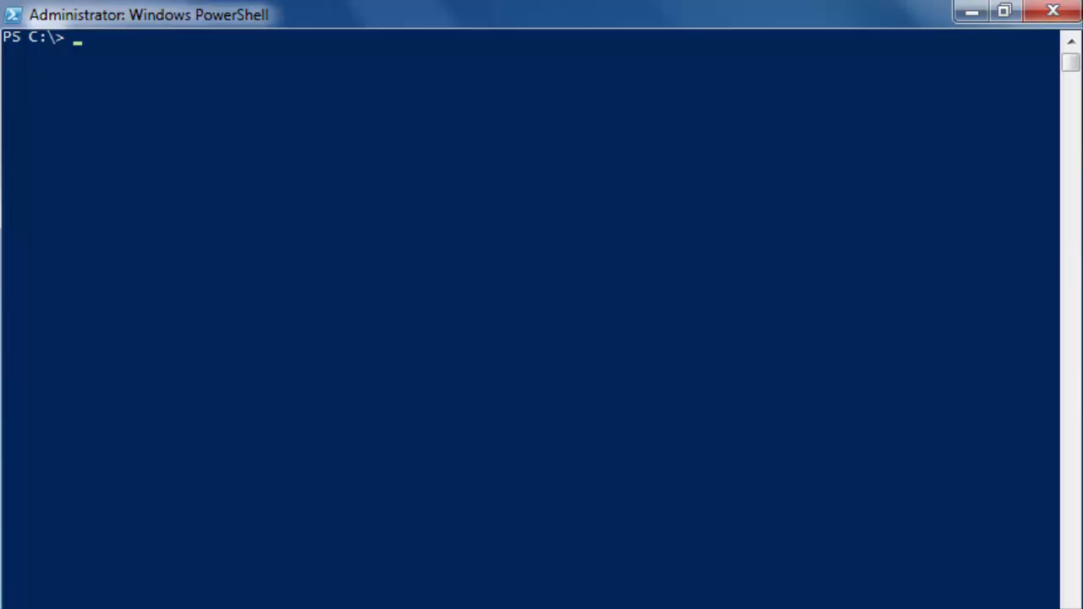
pyautogui.write('new-')
pyautogui.write('item -path c')
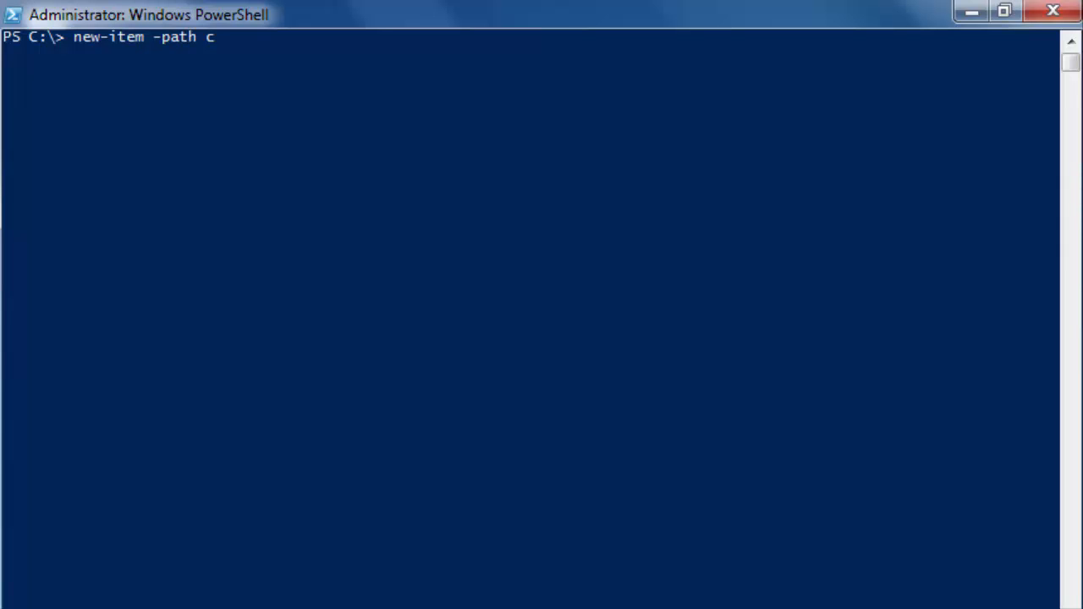
pyautogui.write(':\\parent\\child -')
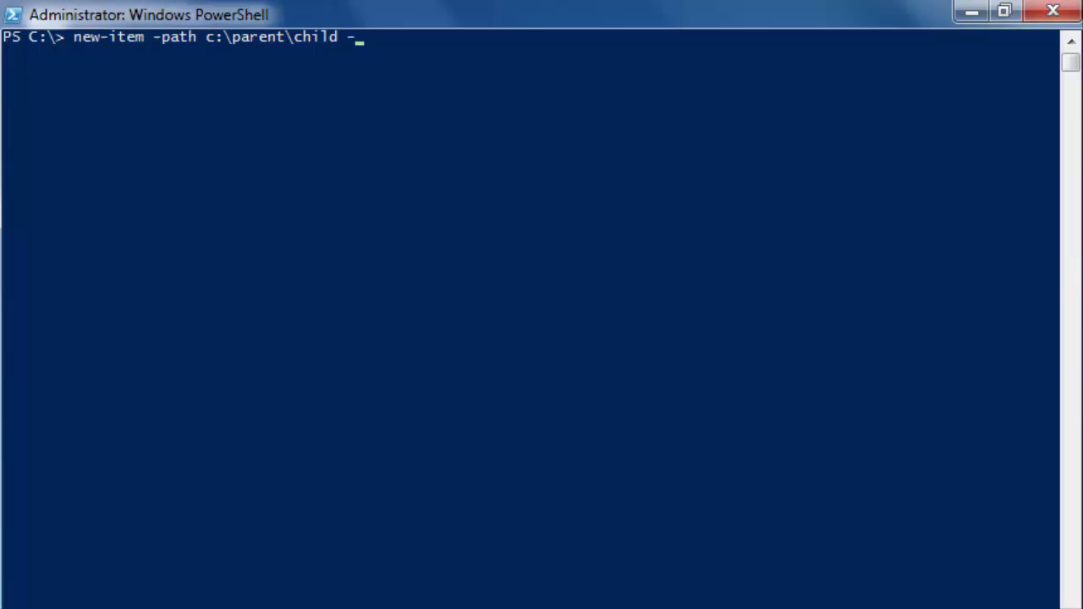
pyautogui.write('itemtype d')
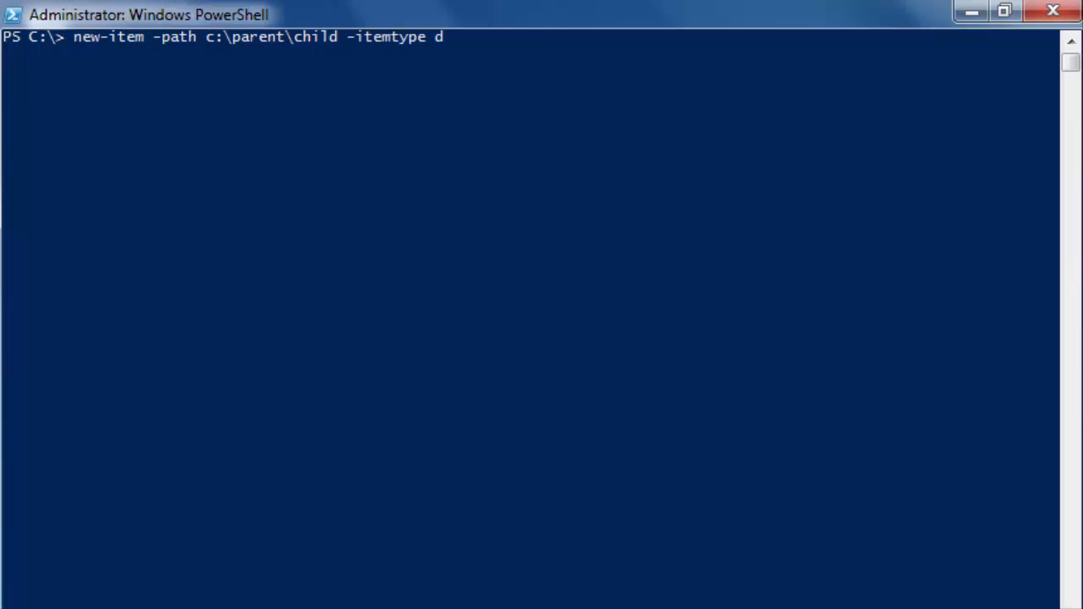
pyautogui.write('irectoryu')
pyautogui.press('BackSpace')
pyautogui.press('Return')
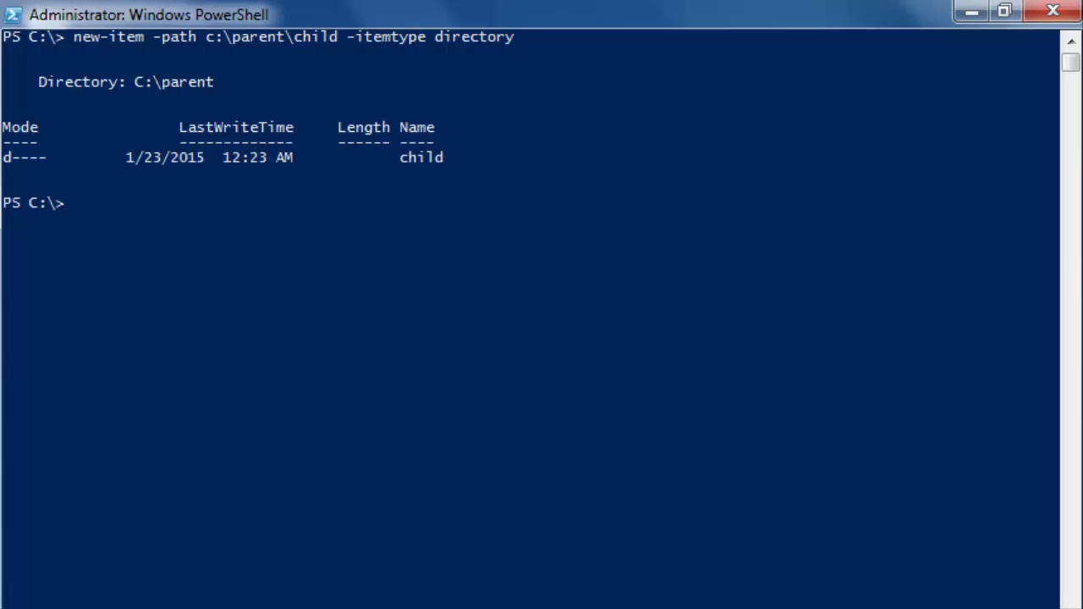
pyautogui.write('dir')
pyautogui.press('Return')
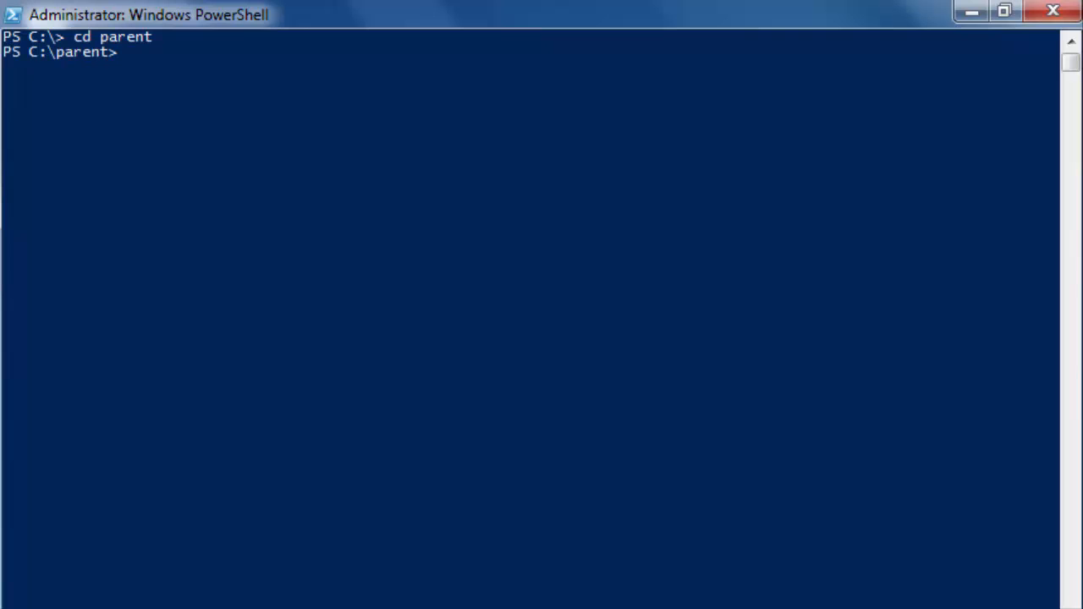
pyautogui.write('dir')
pyautogui.press('Return')
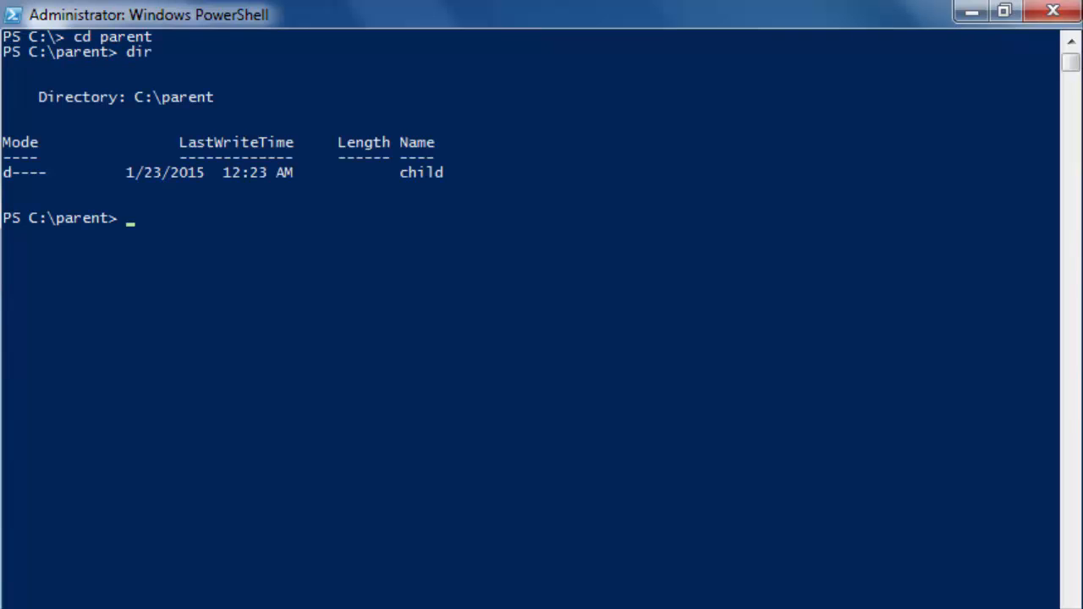